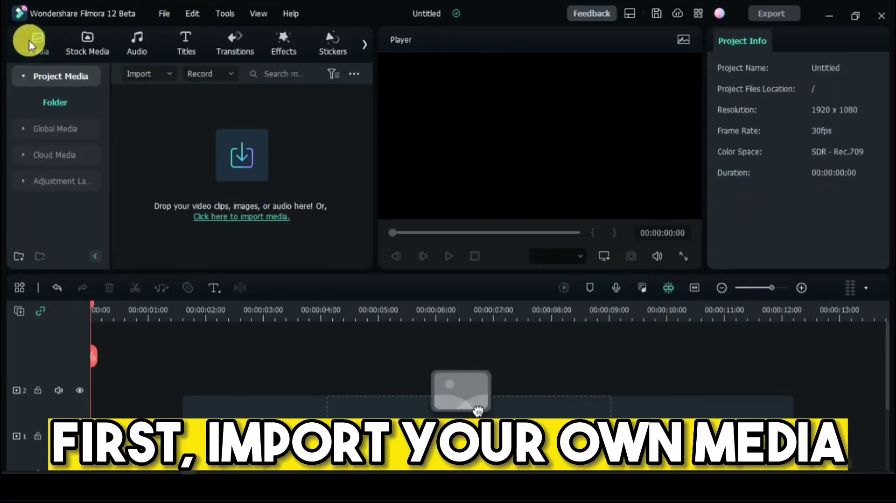
Import the downloaded Y2Mate anime video from Downloads into Project Media
left_click(239, 150)
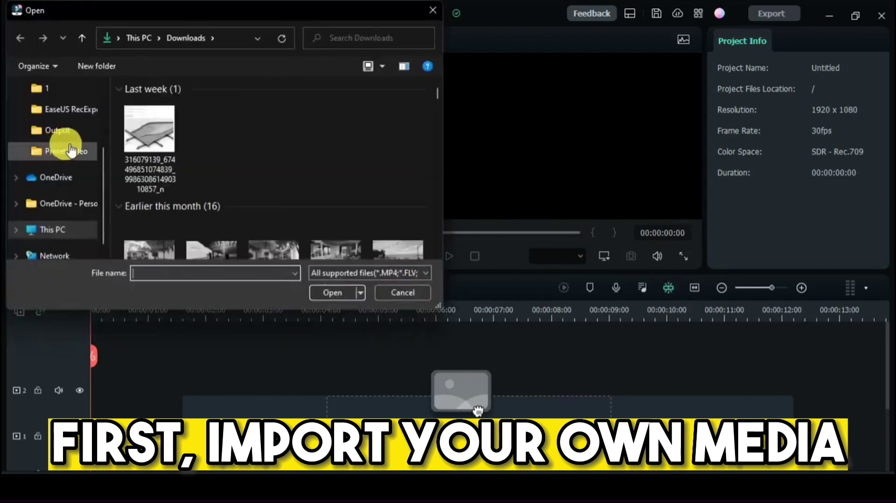
left_click(172, 140)
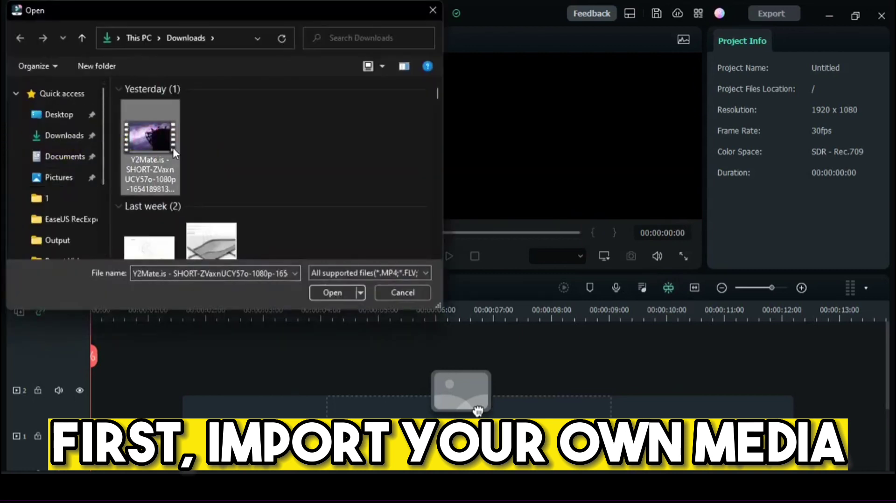
left_click(332, 293)
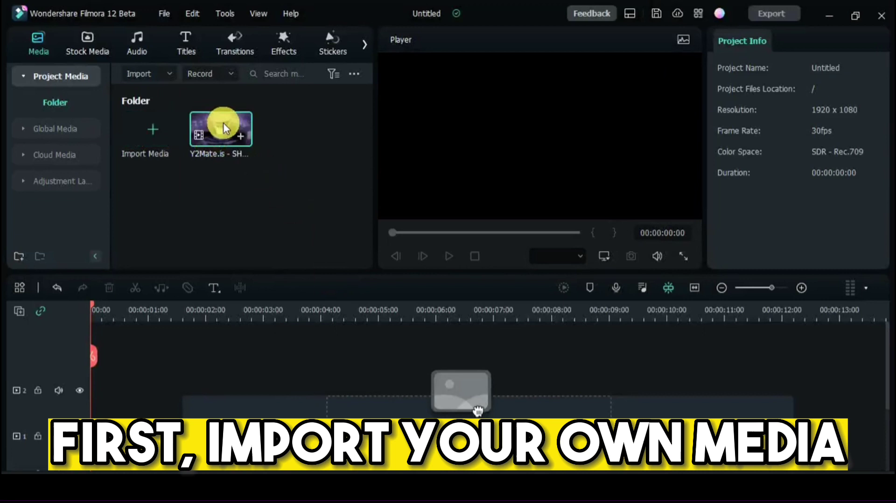
Put the anime video on the timeline, split it at 00:00:04:13, and delete the opening part
left_click_drag(478, 411, 107, 402)
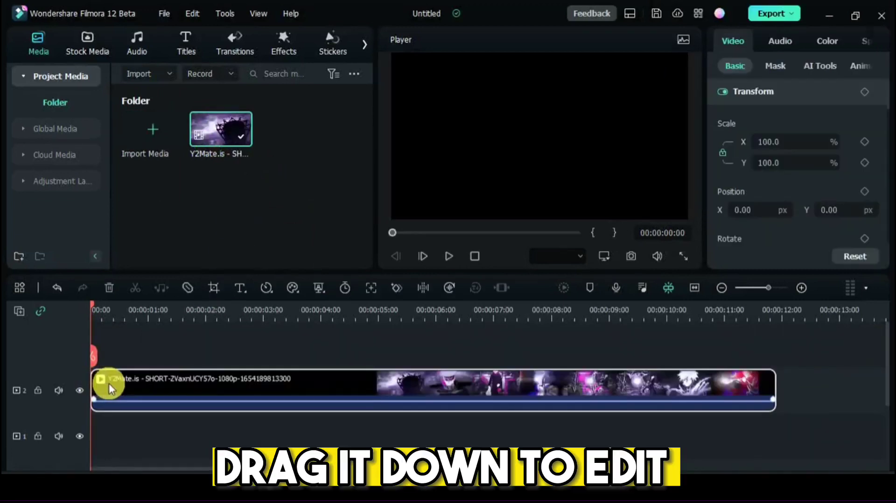
left_click_drag(92, 307, 271, 328)
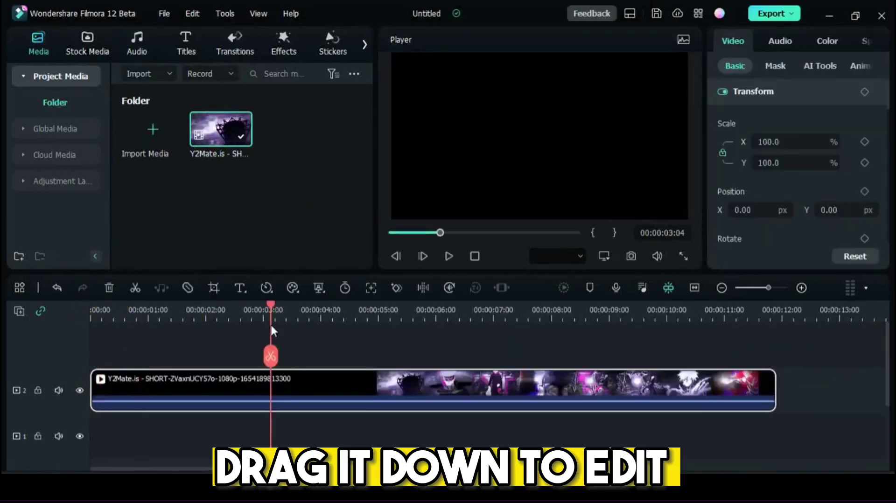
left_click(449, 258)
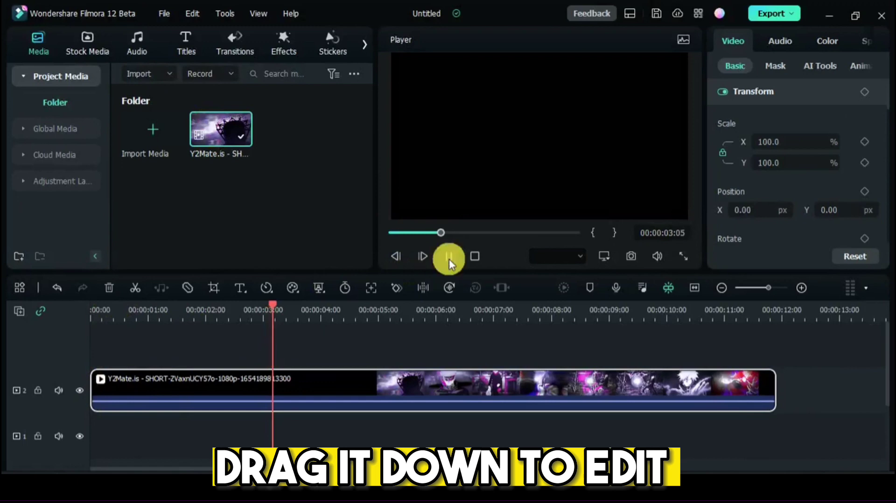
left_click(449, 258)
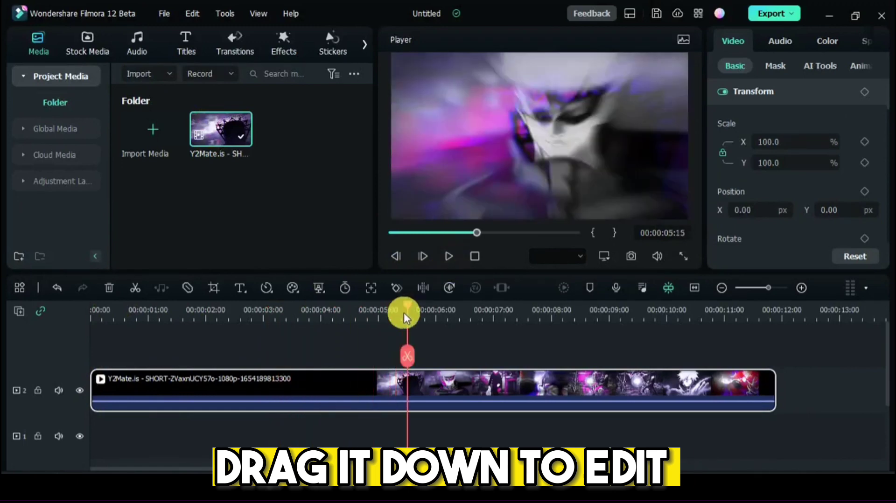
left_click_drag(411, 304, 345, 303)
left_click(346, 360)
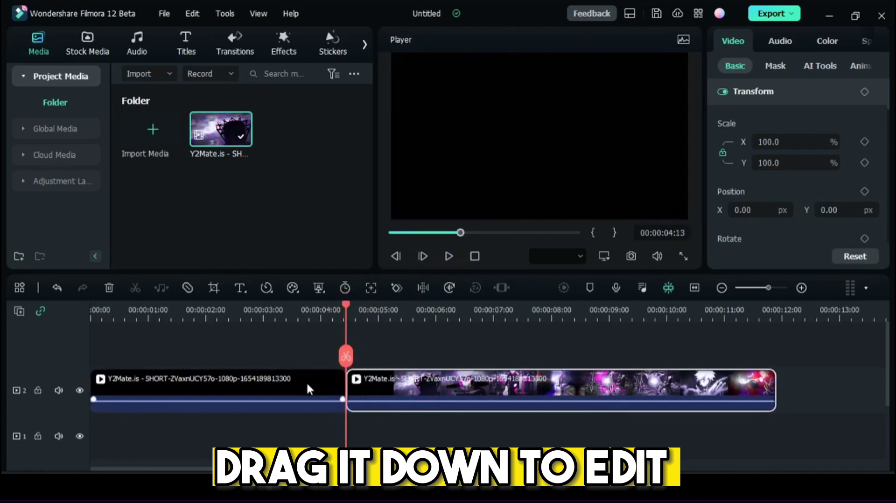
key("Delete")
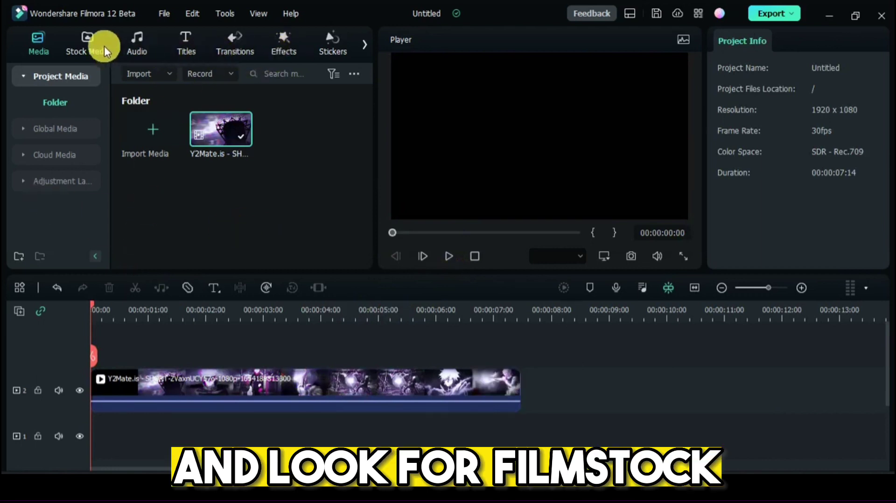
Browse Filmstock's Gradient Color, Green Screen, Motion Graphic and Footage categories in Stock Media
left_click(88, 44)
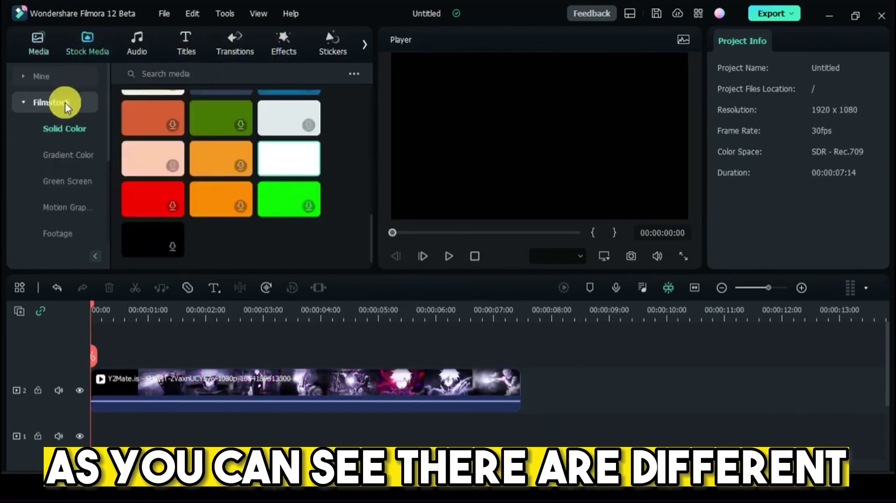
left_click(73, 154)
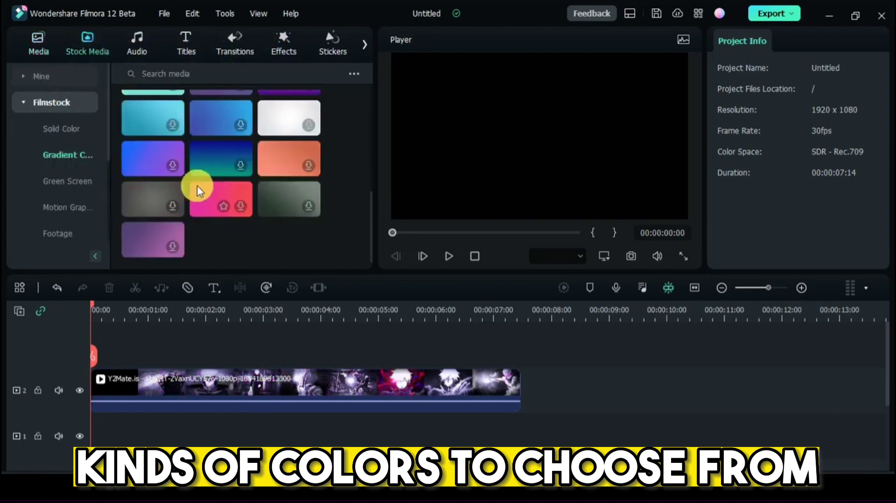
left_click(73, 181)
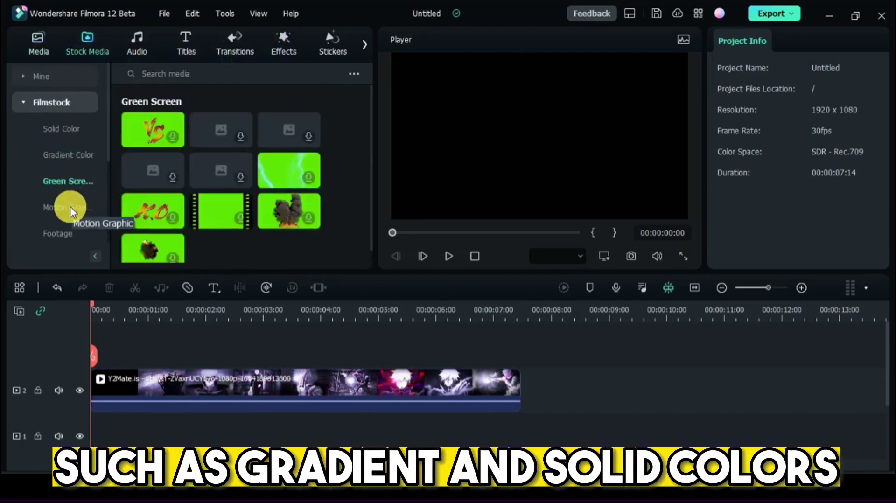
left_click(70, 206)
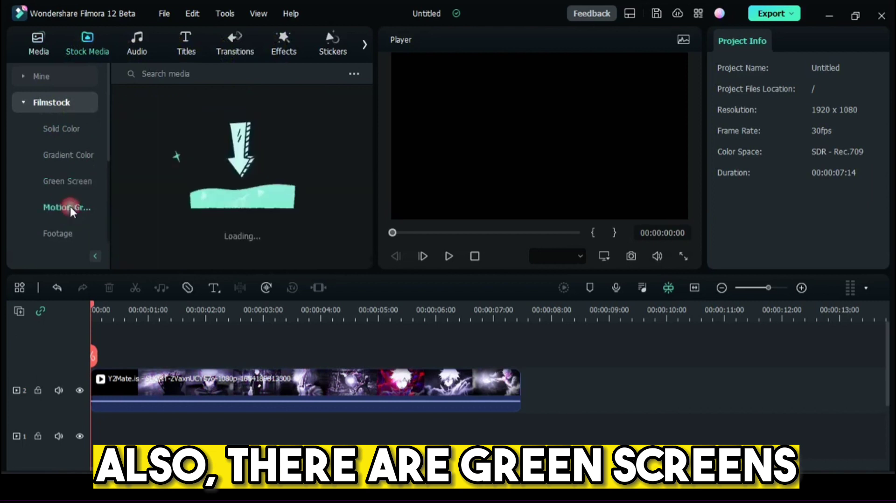
left_click(66, 231)
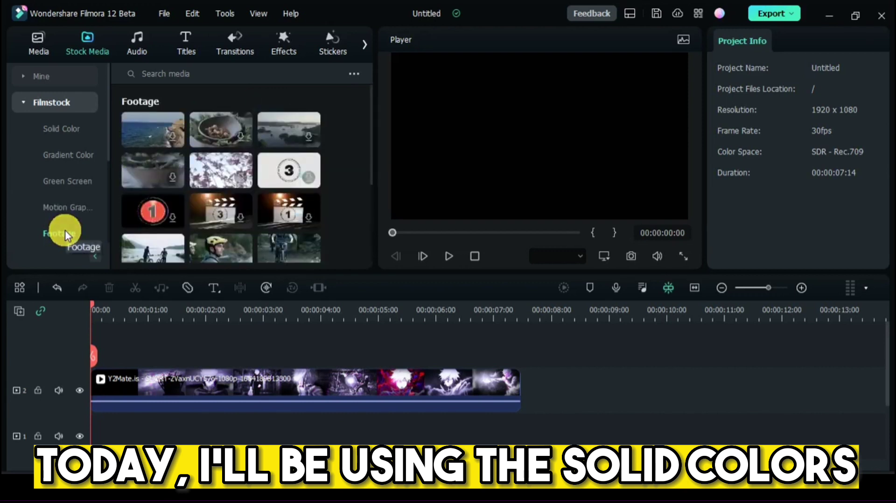
Download the pale cream-white swatch from Filmstock Solid Color and drag it toward the timeline
scroll(198, 201, "down", 4)
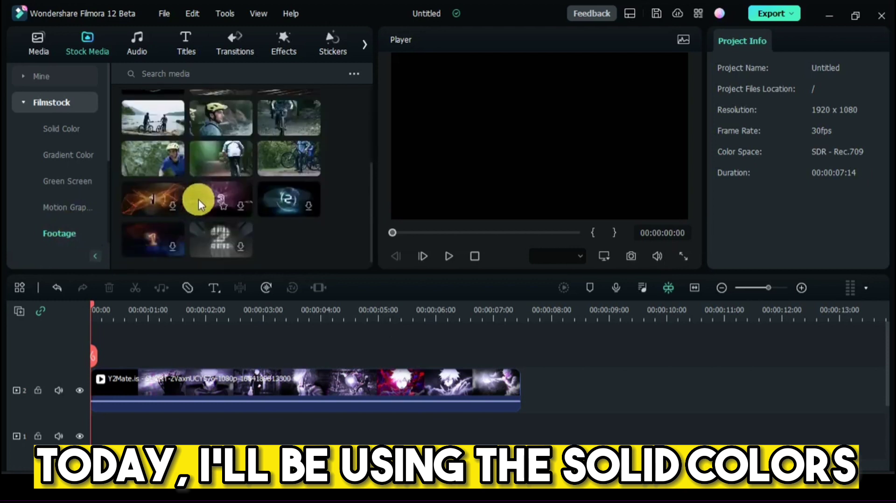
left_click(46, 128)
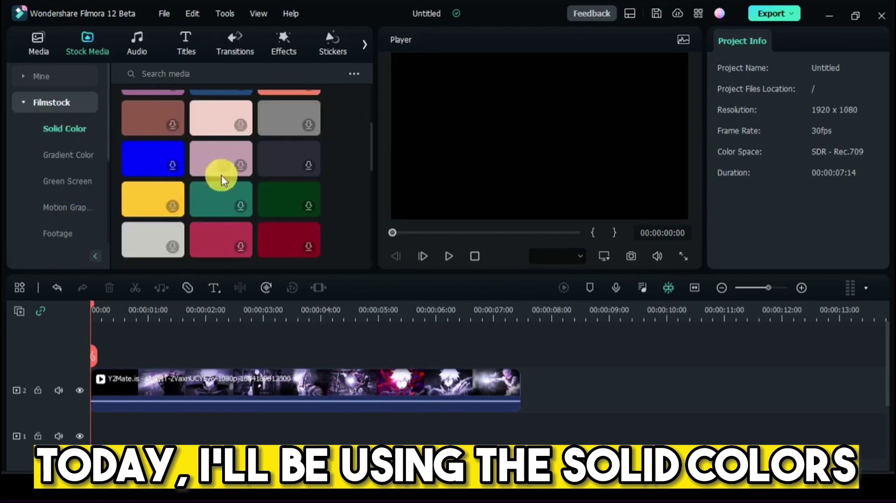
scroll(274, 191, "down", 5)
scroll(294, 159, "up", 2)
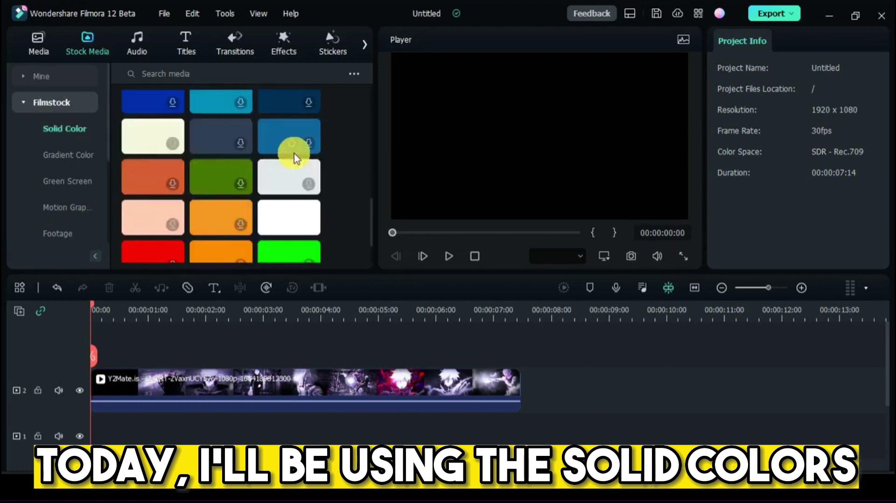
left_click(172, 143)
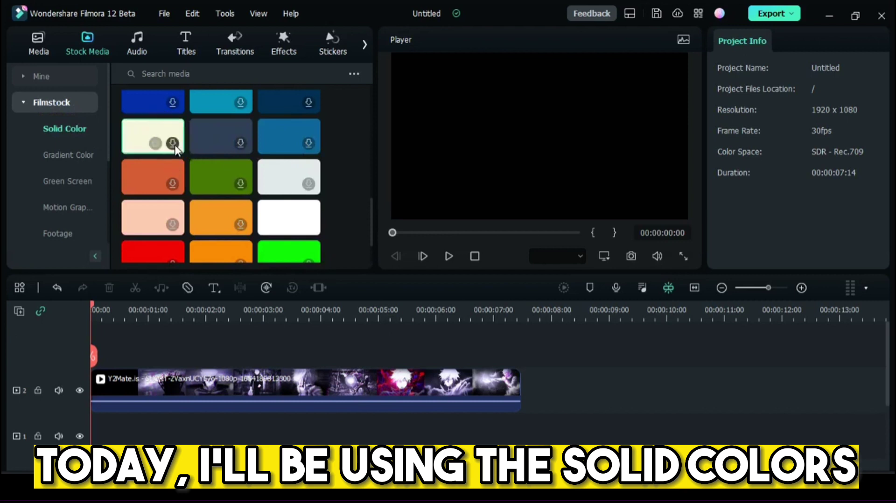
left_click_drag(167, 148, 134, 306)
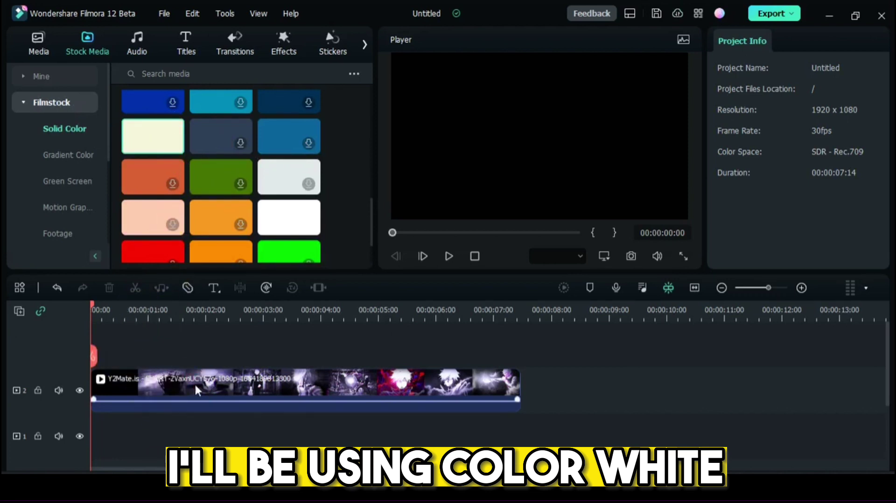
Move the anime video to the lower track and place a shortened white solid above it
left_click_drag(195, 383, 199, 412)
left_click_drag(145, 137, 91, 389)
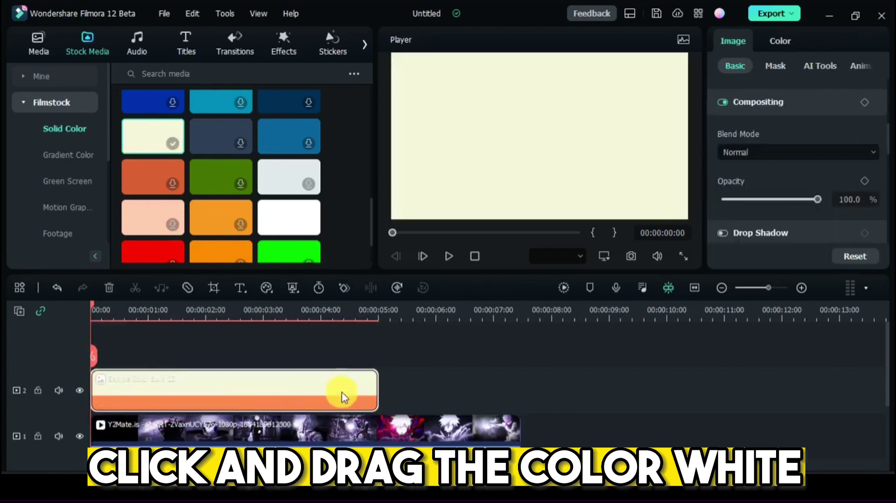
left_click(352, 398)
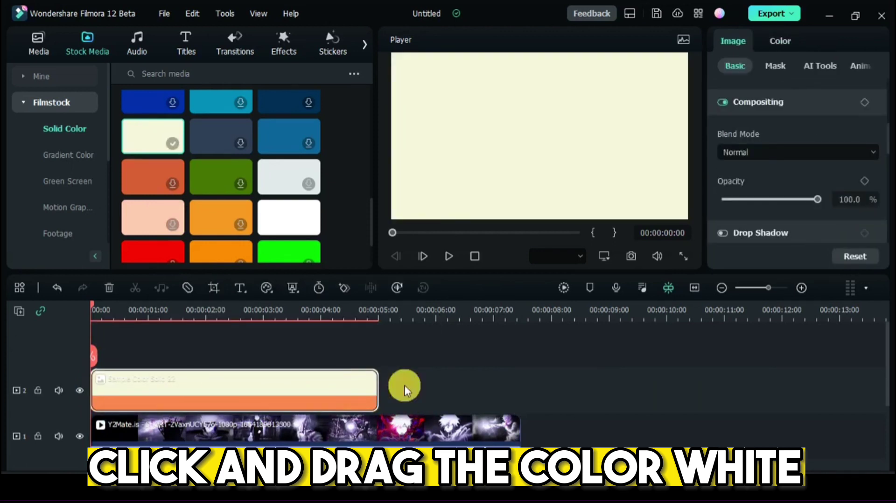
left_click_drag(378, 384, 148, 390)
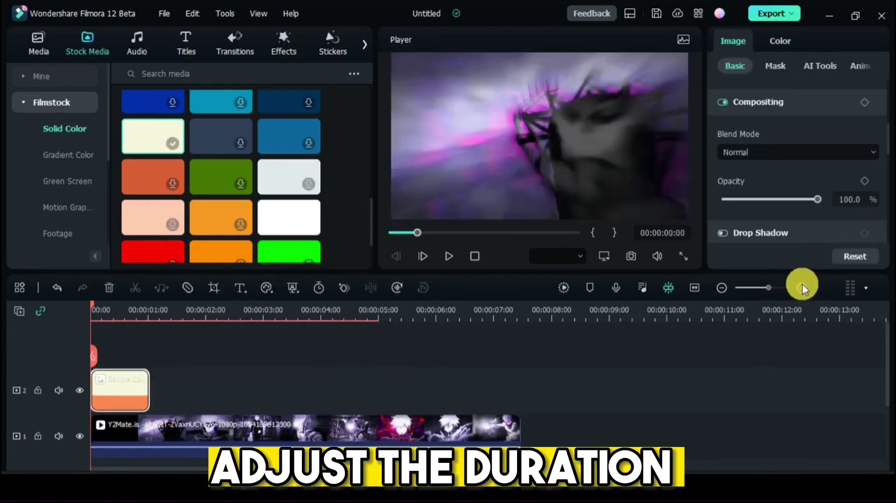
Zoom the timeline to frame detail and trim the white solid clip to 00:00:00:06
left_click(802, 288)
left_click(802, 288)
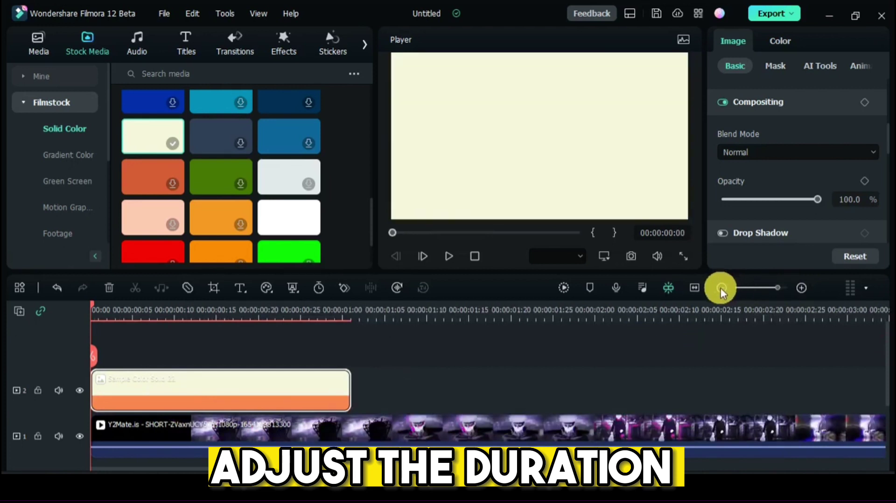
left_click(752, 288)
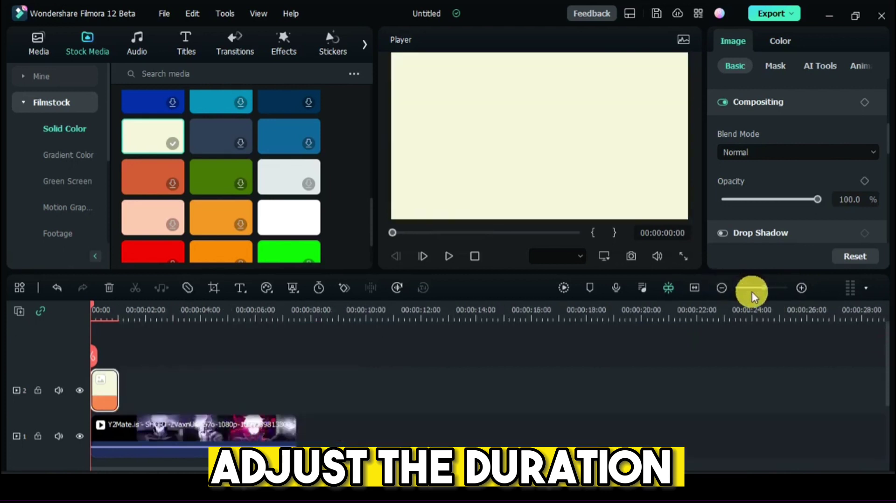
left_click(802, 287)
left_click(802, 288)
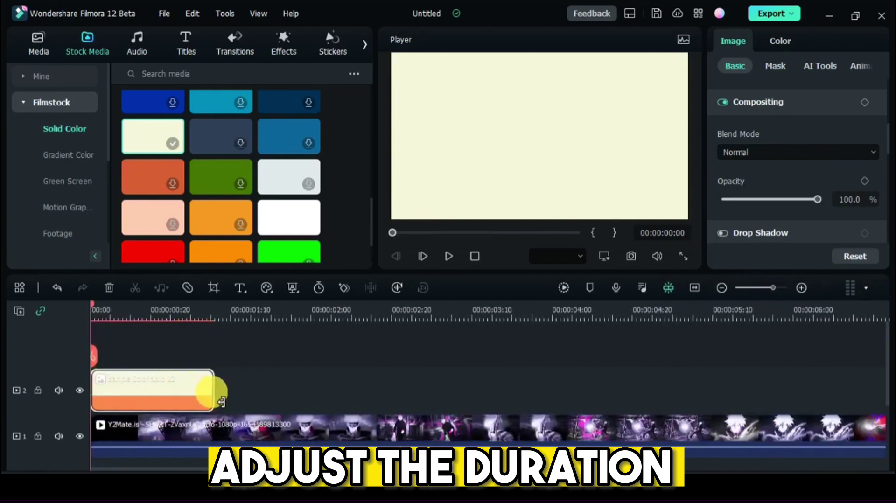
left_click_drag(221, 401, 115, 397)
Set the white solid overlay's opacity to 76.9, shift it slightly later, and preview
left_click(105, 400)
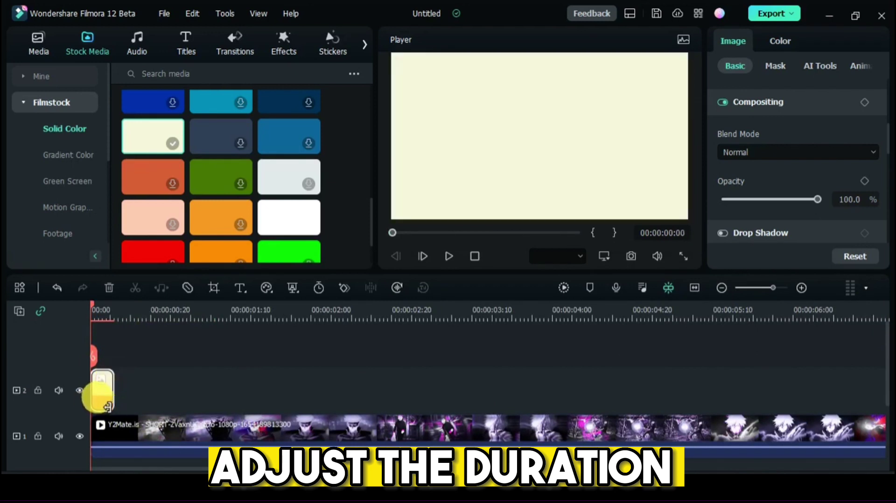
left_click_drag(818, 199, 769, 203)
left_click(794, 197)
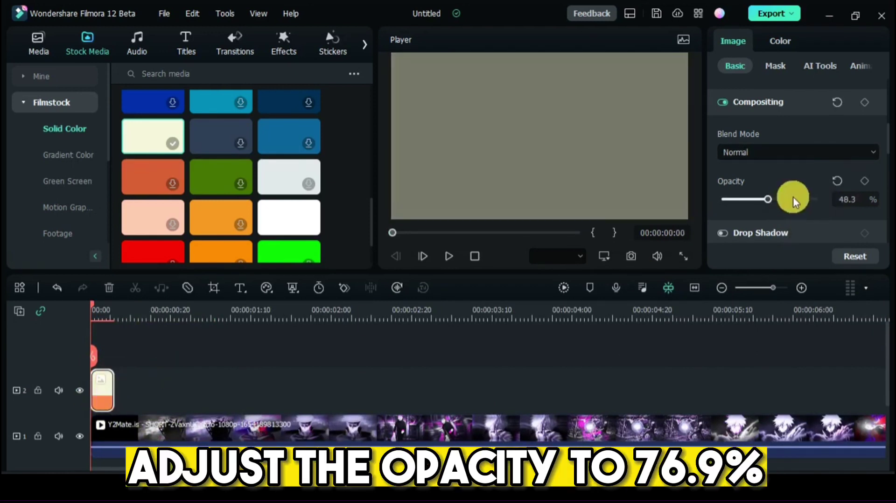
left_click_drag(797, 198, 795, 199)
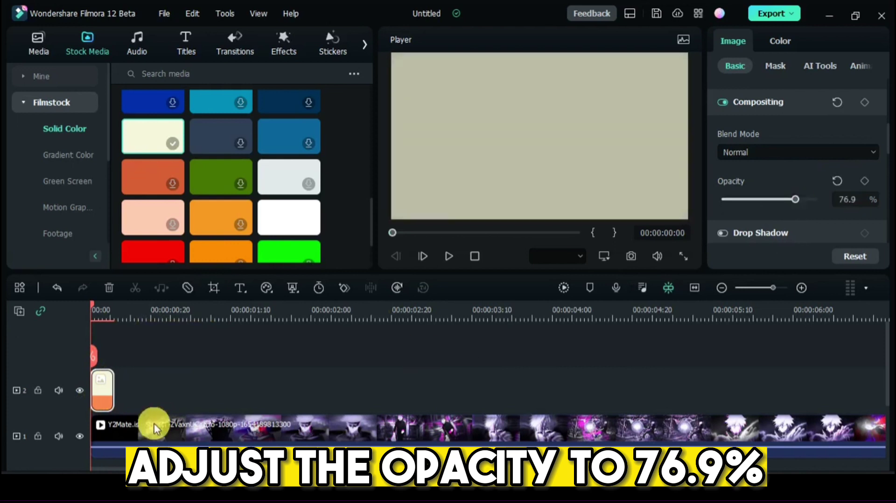
left_click_drag(110, 394, 153, 399)
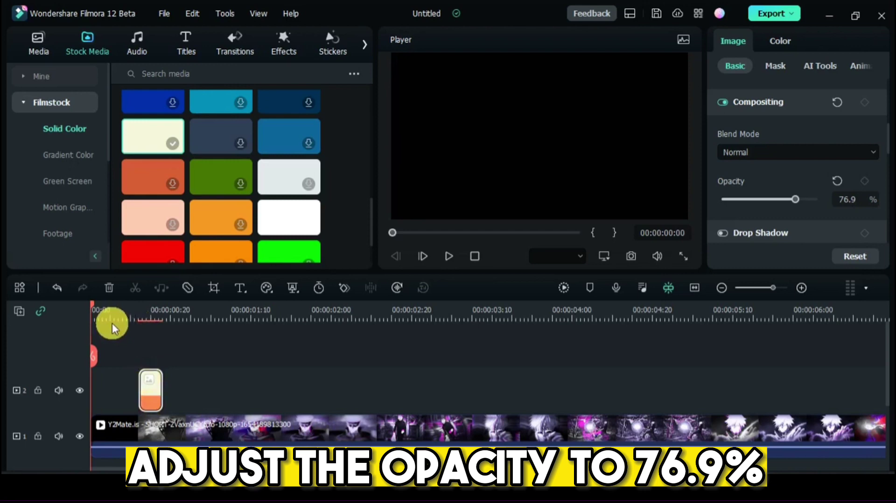
key("space")
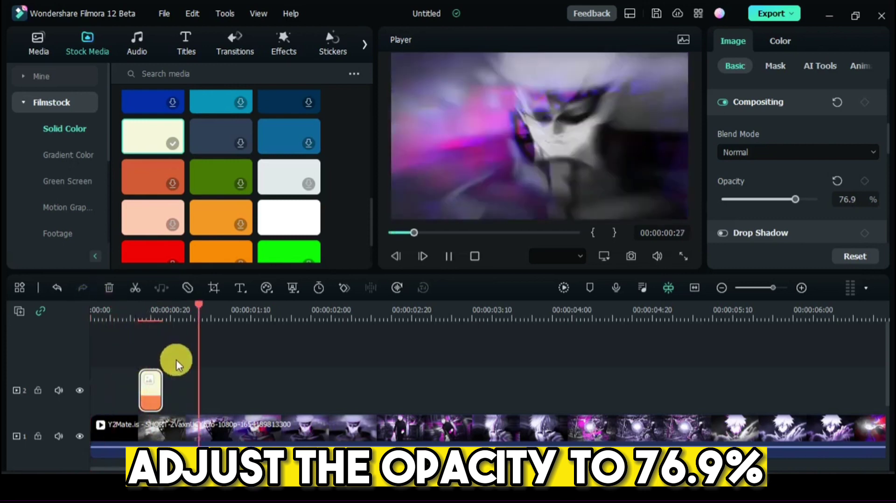
Copy the white overlay clip and paste a first copy, moving it earlier on track 2
key("space")
right_click(151, 398)
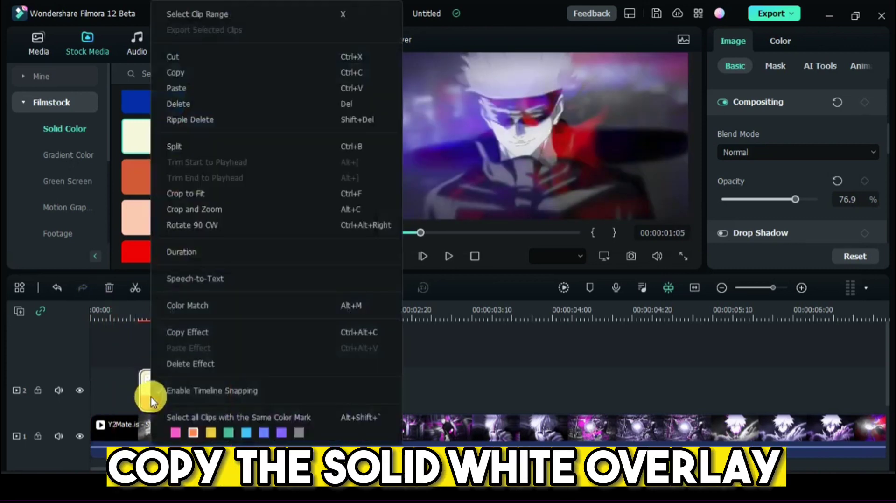
left_click(140, 395)
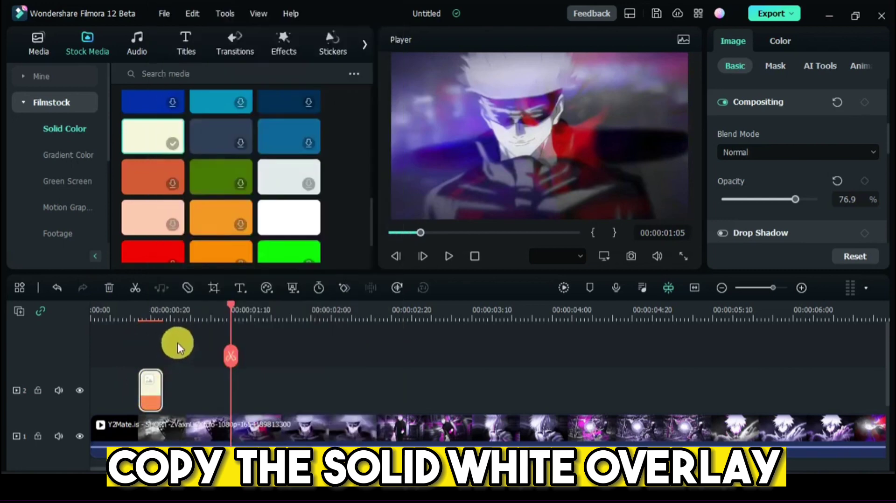
left_click(194, 371)
key("ctrl+v")
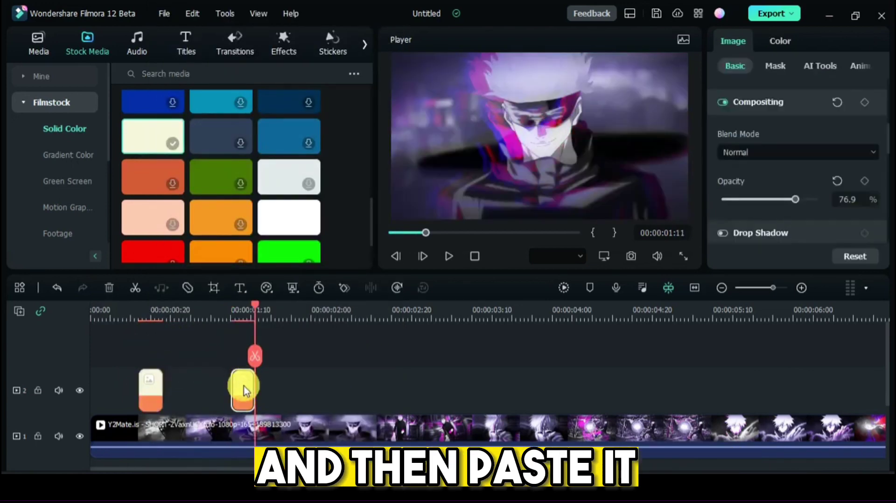
left_click_drag(242, 390, 198, 402)
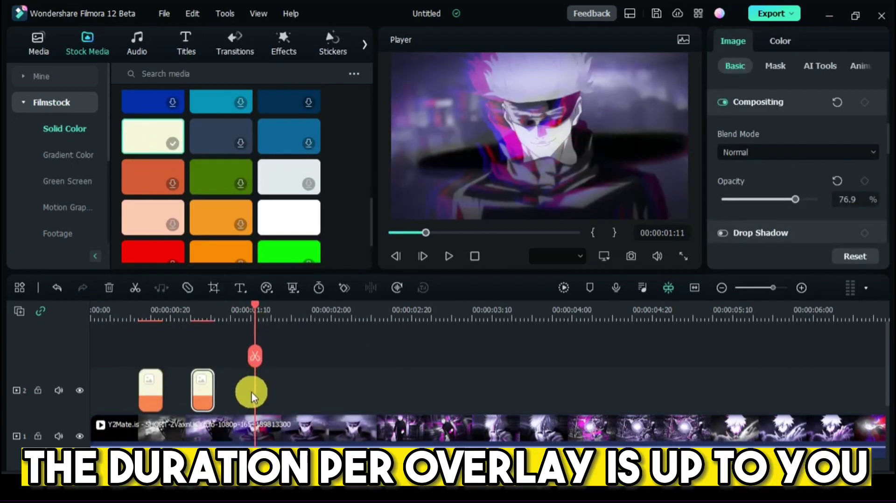
Paste a third overlay copy, preview from the start, and nudge it slightly earlier
key("ctrl+v")
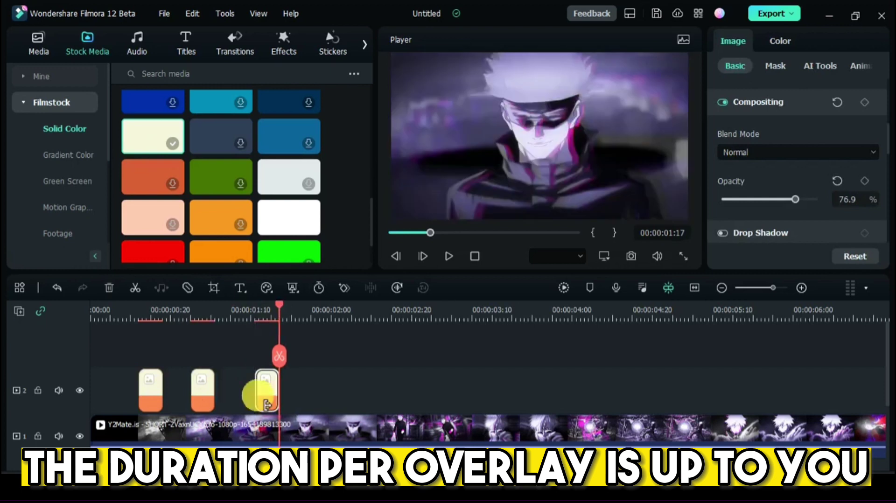
left_click(291, 404)
left_click(256, 403)
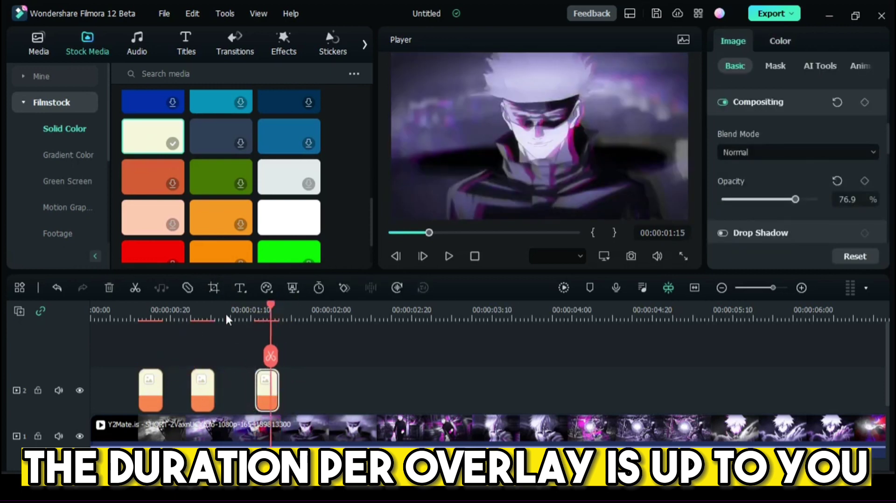
left_click(91, 318)
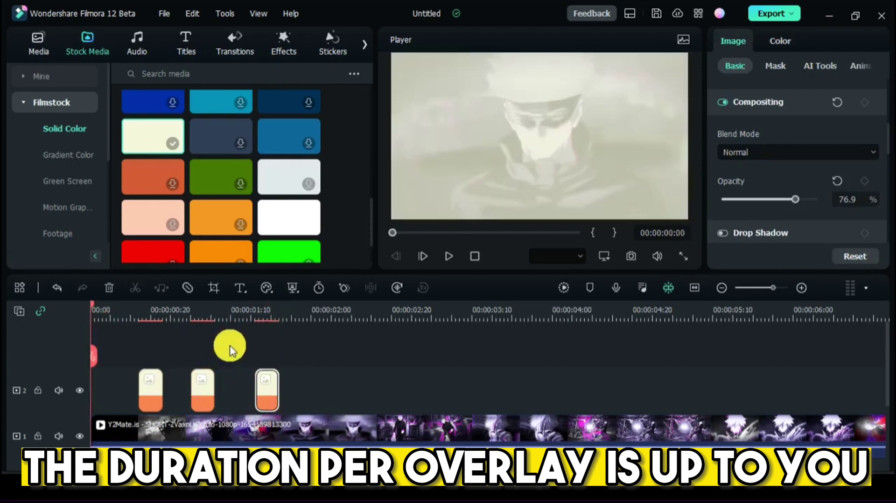
key("space")
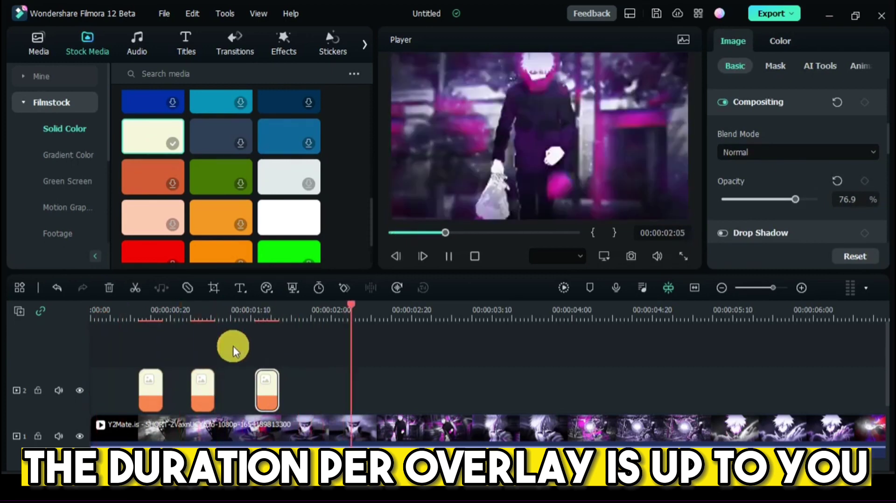
left_click_drag(263, 397, 260, 404)
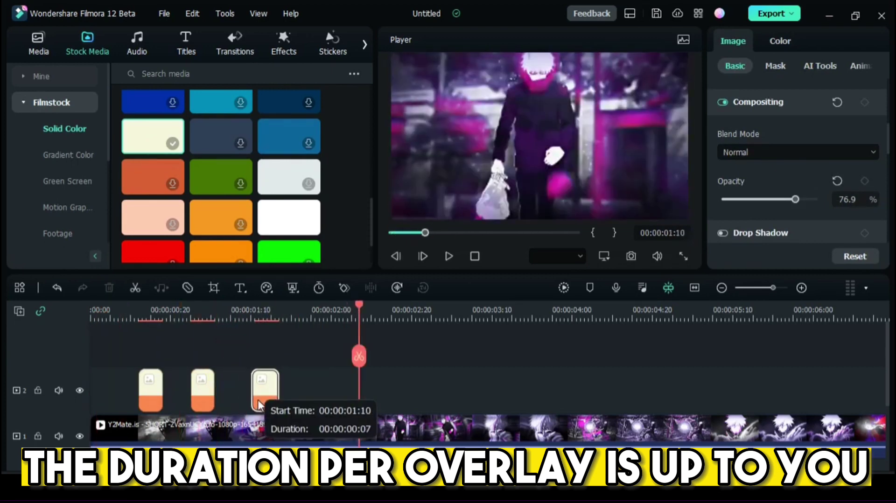
Undo and redo the recent edits to restore the three overlay clips
left_click(57, 287)
key("ctrl+y")
key("ctrl+y")
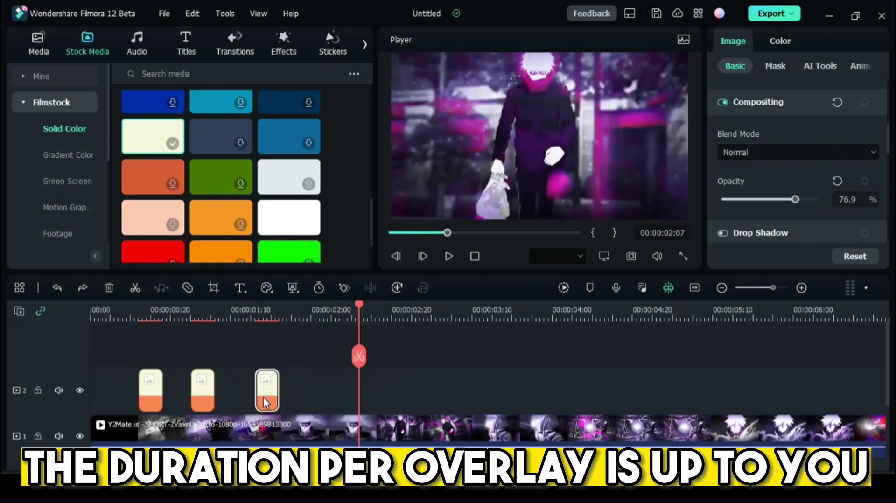
left_click(300, 390)
left_click(269, 406)
left_click(313, 390)
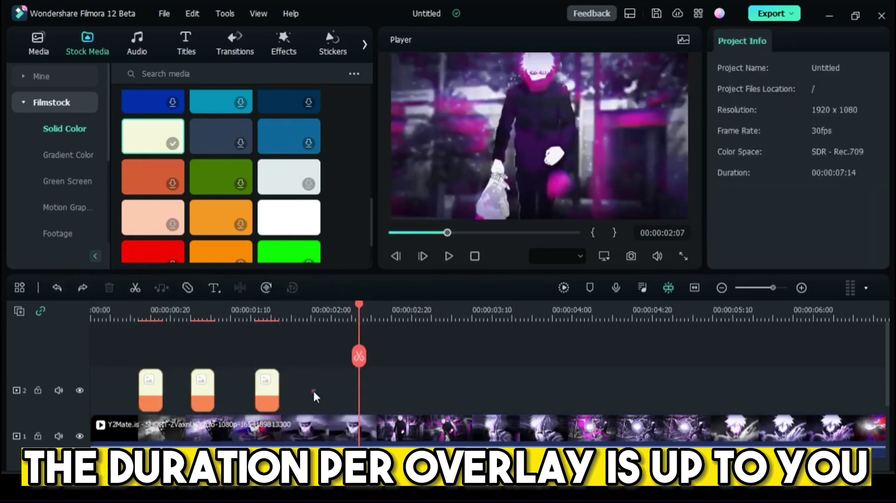
Paste further overlay copies at 00:00:01:27 and 00:00:05:03 along track 2
left_click_drag(359, 304, 642, 321)
key("ctrl+v")
key("ctrl+v")
key("ctrl+v")
key("ctrl+v")
key("ctrl+v")
key("ctrl+v")
left_click_drag(427, 467, 516, 467)
left_click_drag(458, 299, 756, 303)
key("ctrl+v")
key("ctrl+v")
key("ctrl+v")
key("ctrl+v")
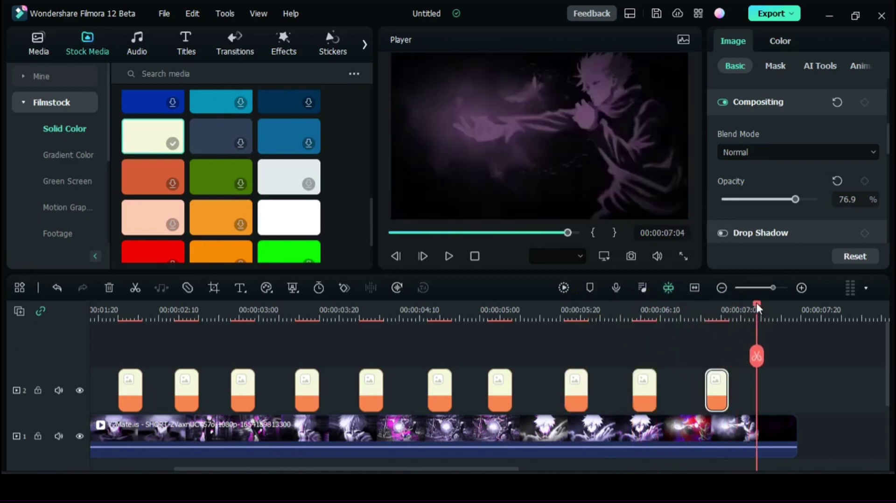
left_click(125, 344)
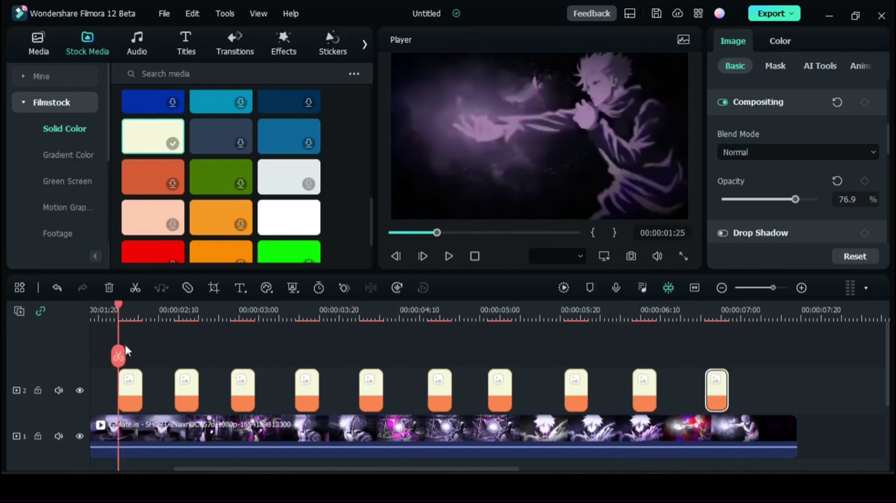
left_click_drag(266, 467, 140, 464)
left_click_drag(312, 309, 92, 304)
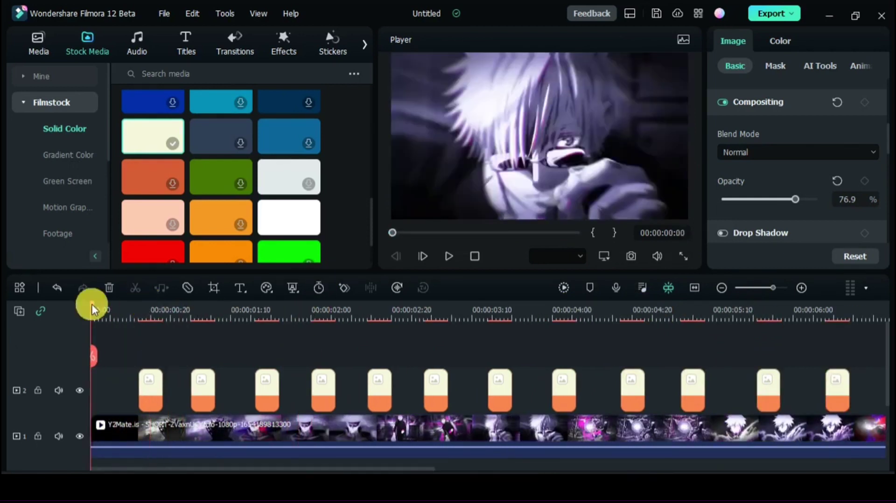
left_click(327, 390)
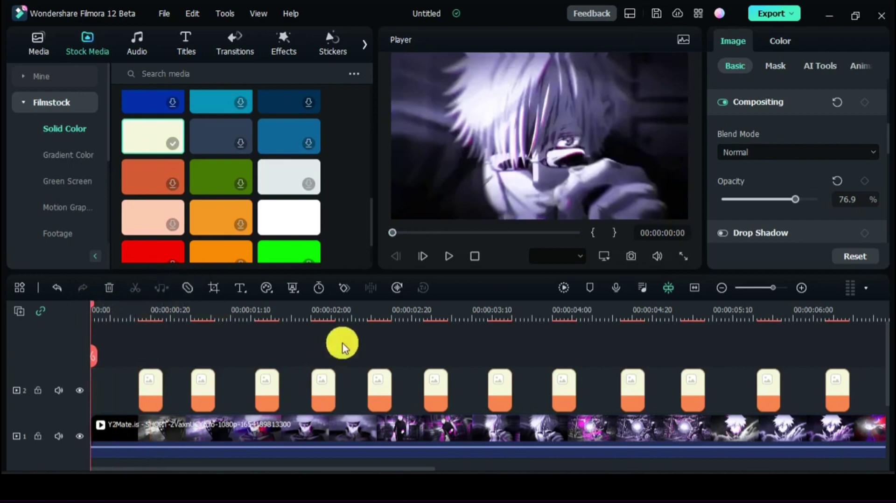
key("space")
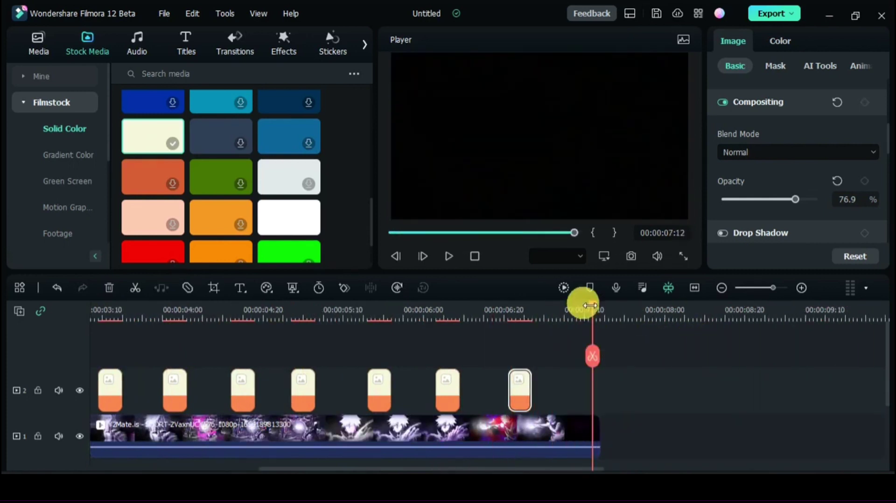
left_click(268, 320)
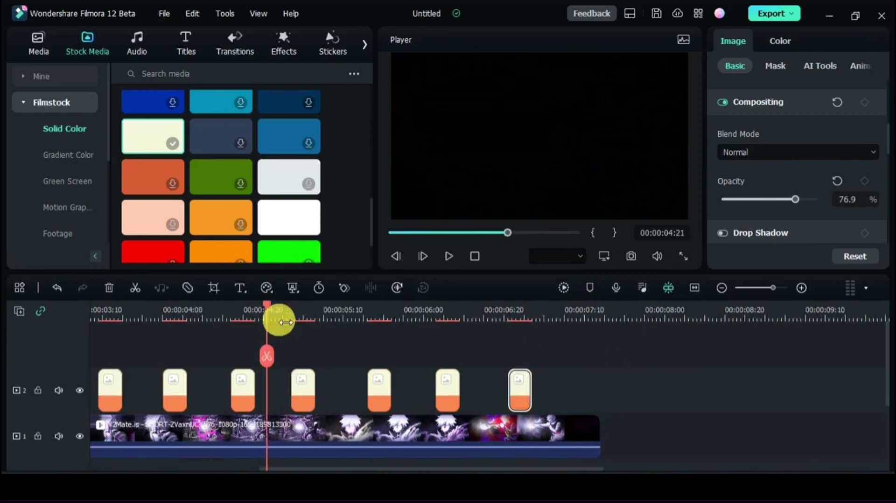
key("space")
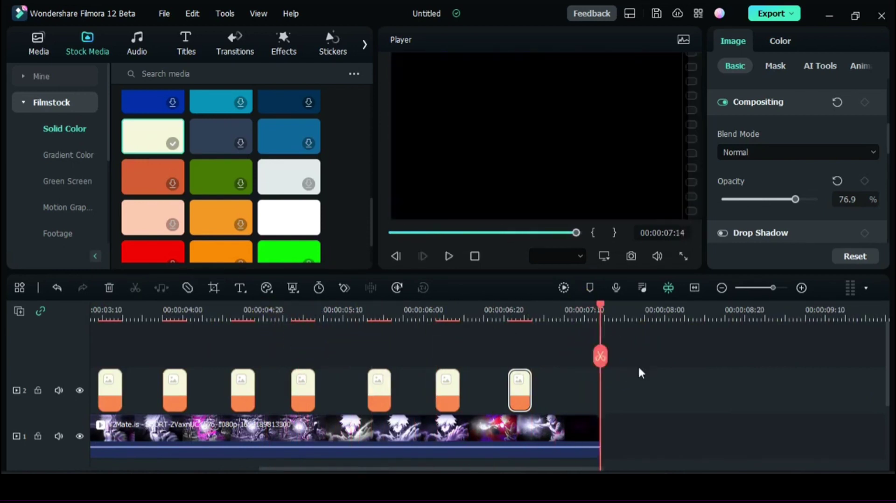
left_click(638, 365)
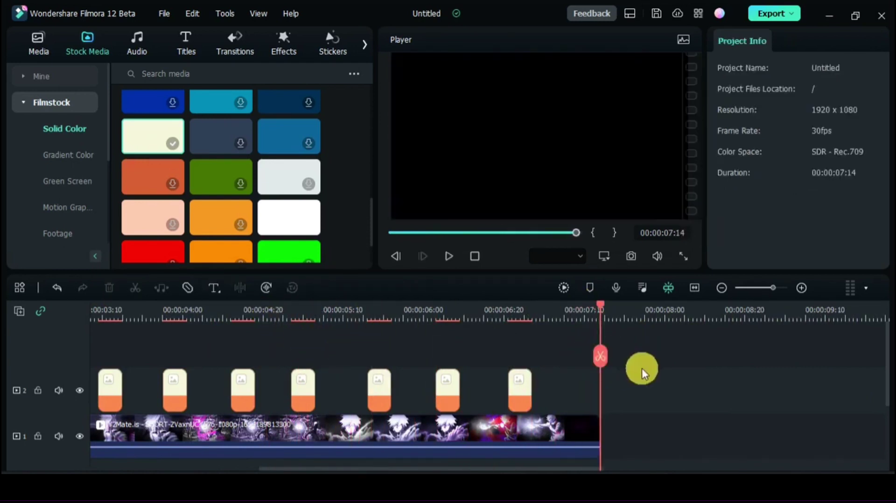
Open the Export settings for the 1920 x 1080, 30fps, 00:00:07:14 flicker video
left_click(785, 14)
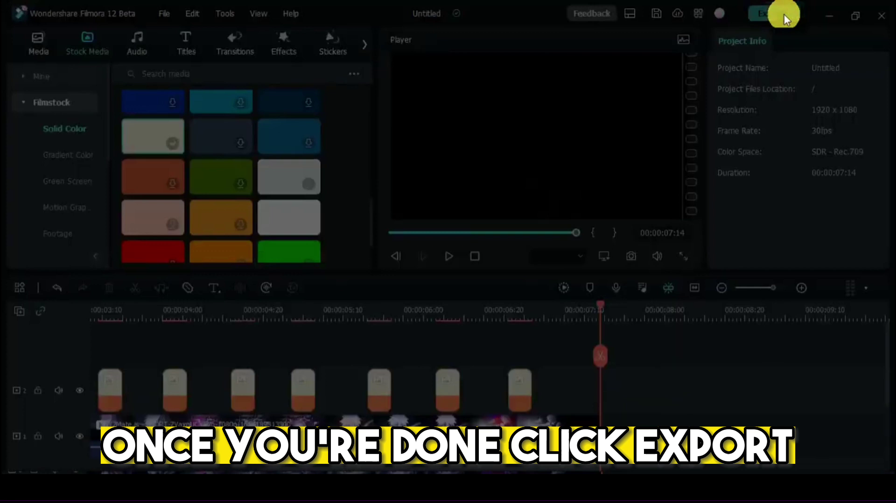